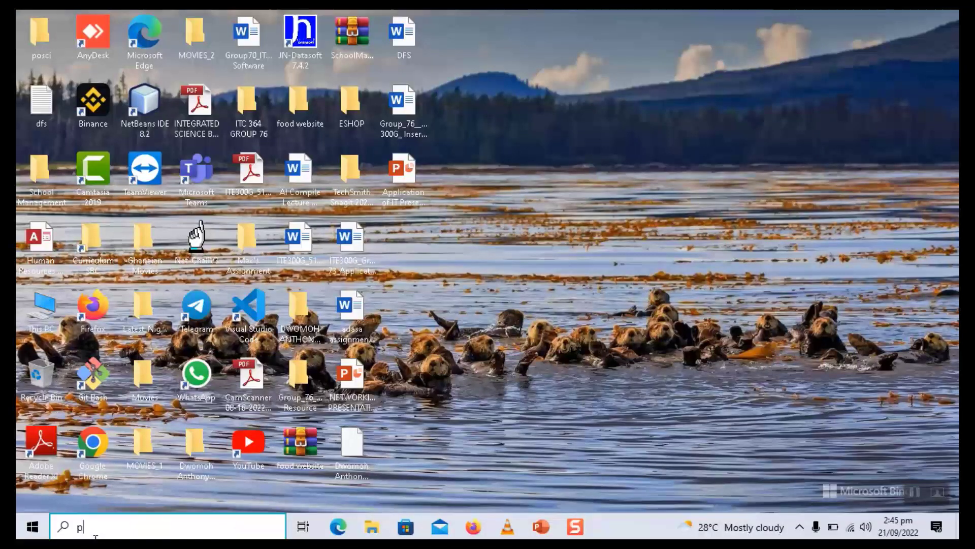
text(sher)
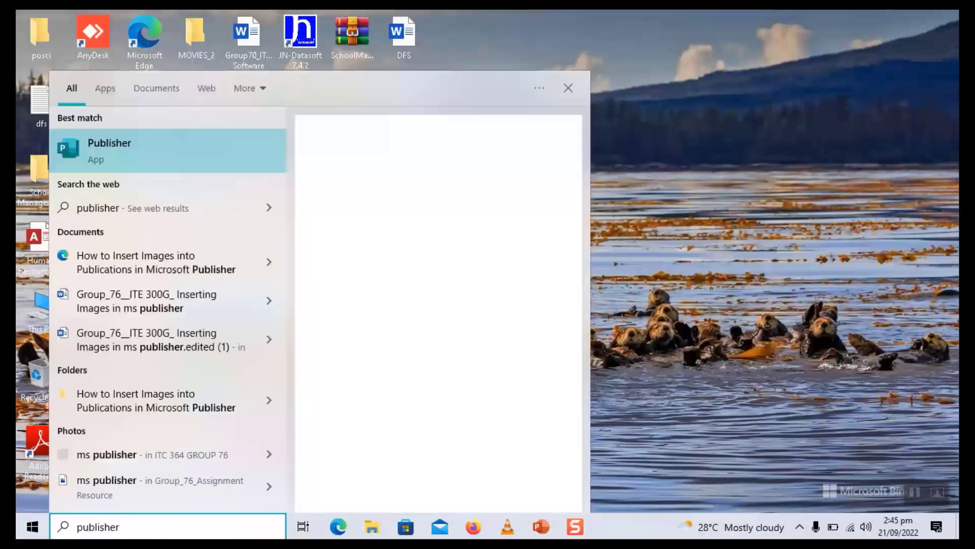
key(BackSpace)
key(BackSpace)
key(BackSpace)
key(BackSpace)
key(BackSpace)
key(BackSpace)
key(BackSpace)
key(BackSpace)
key(BackSpace)
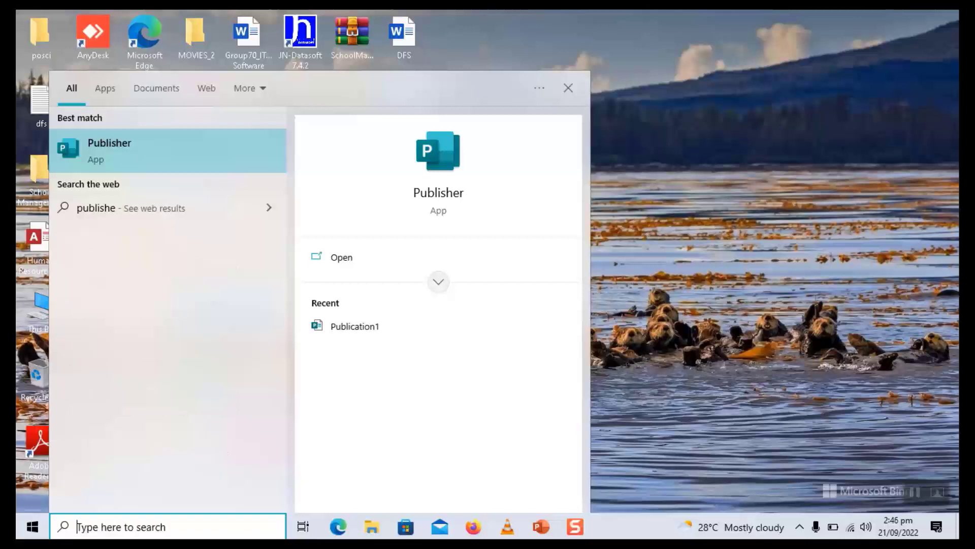
Search Windows for "publisher" and open the Publisher app.
text(publi)
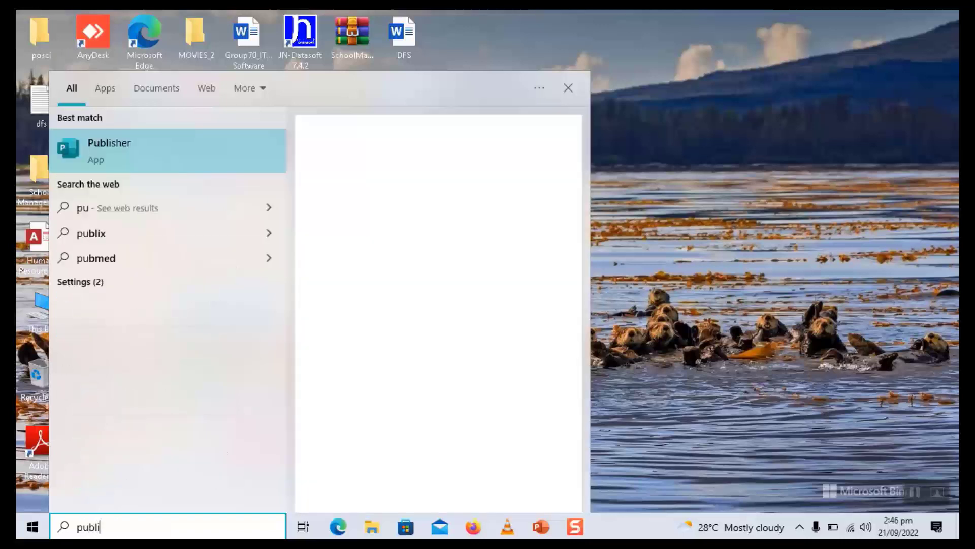
text(sher)
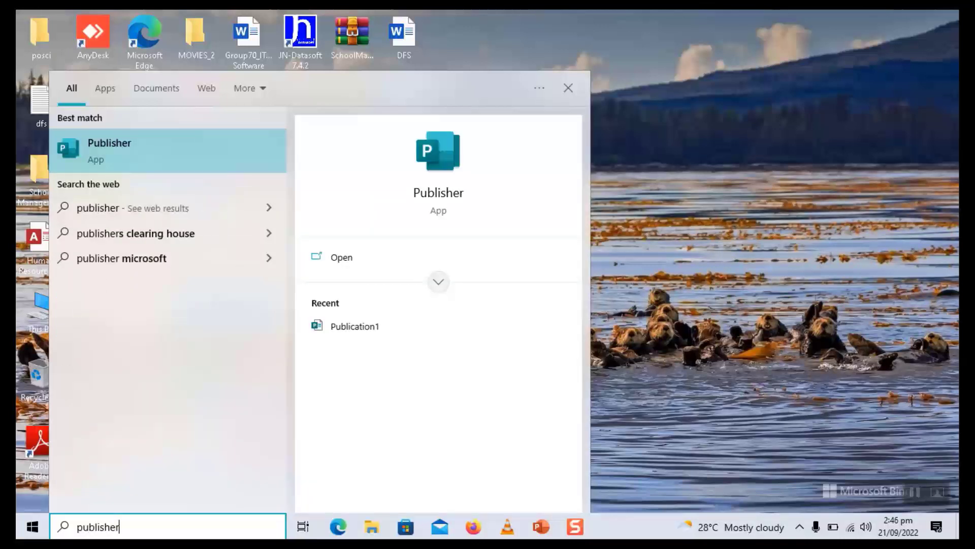
click(455, 192)
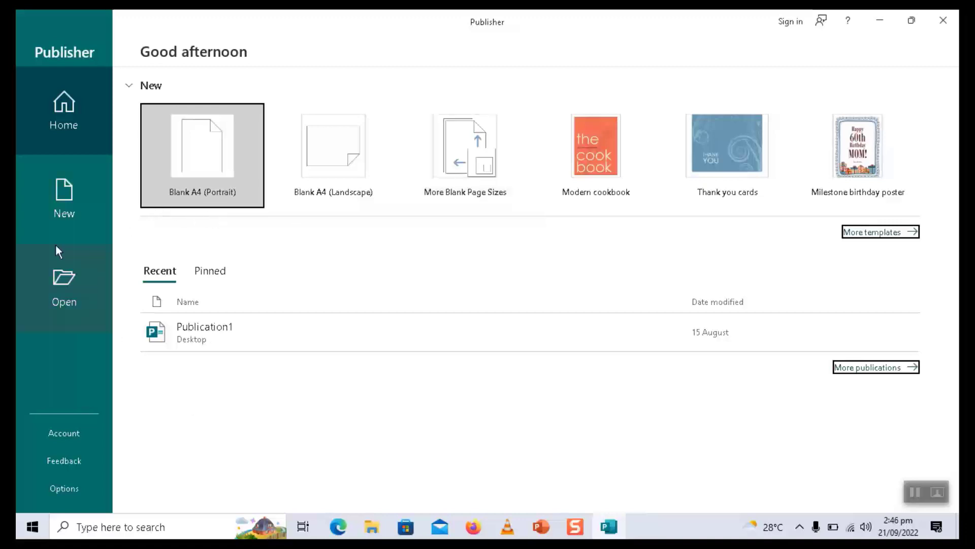
Create a new publication from the Blank A4 (Portrait) template.
click(60, 210)
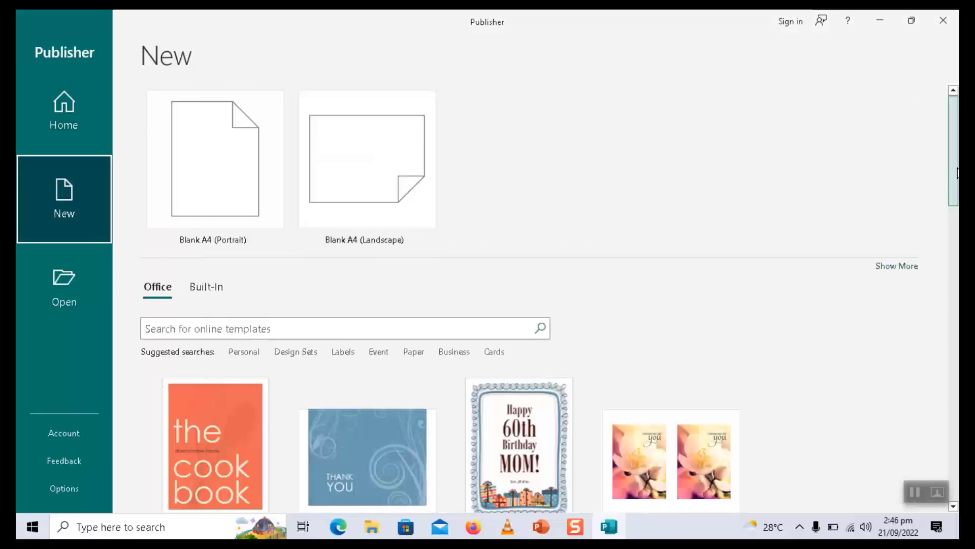
mouse_move(957, 172)
mouse_down()
mouse_move(957, 391)
mouse_move(954, 166)
mouse_up()
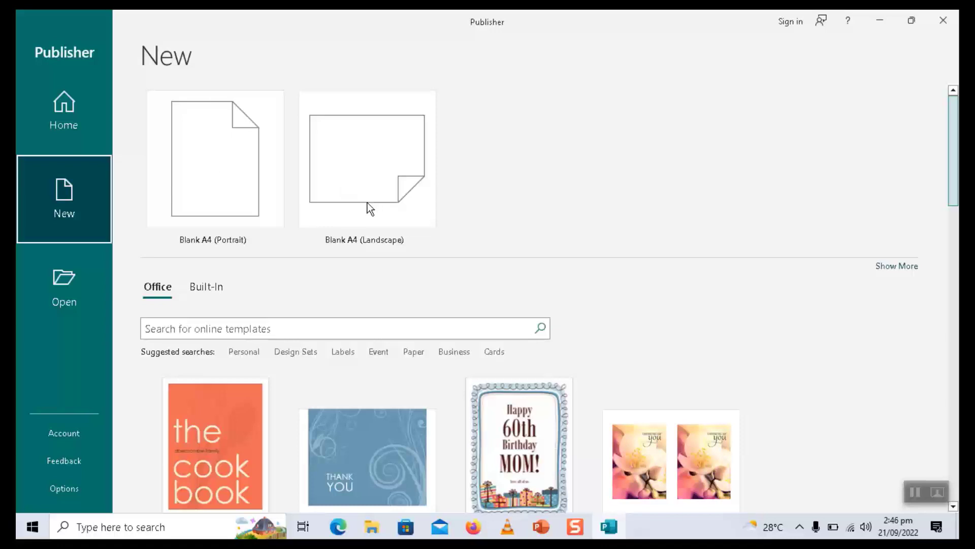
click(223, 178)
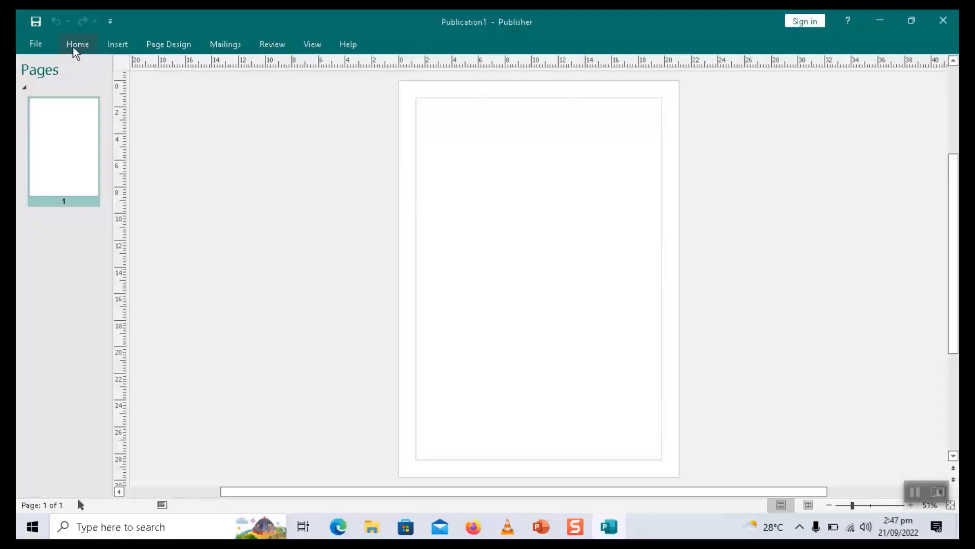
click(163, 45)
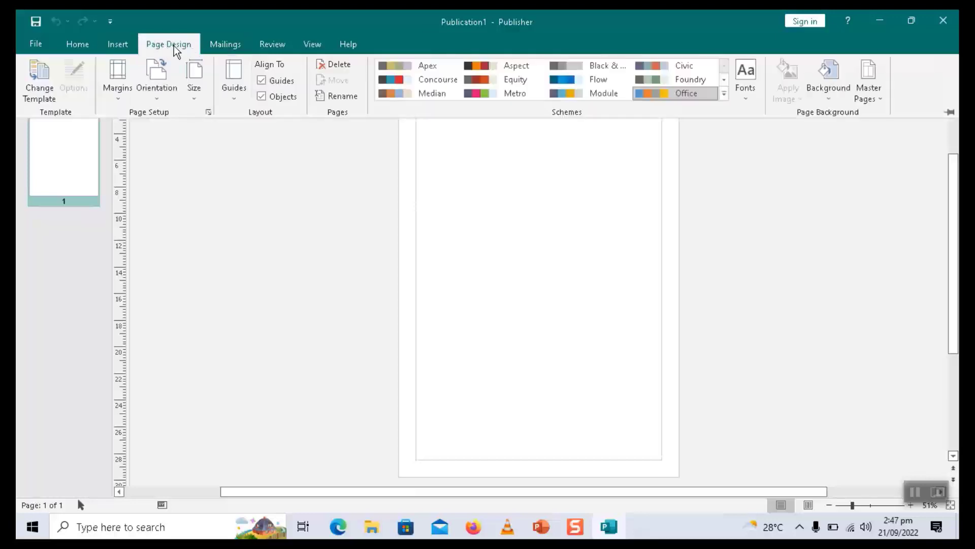
click(124, 45)
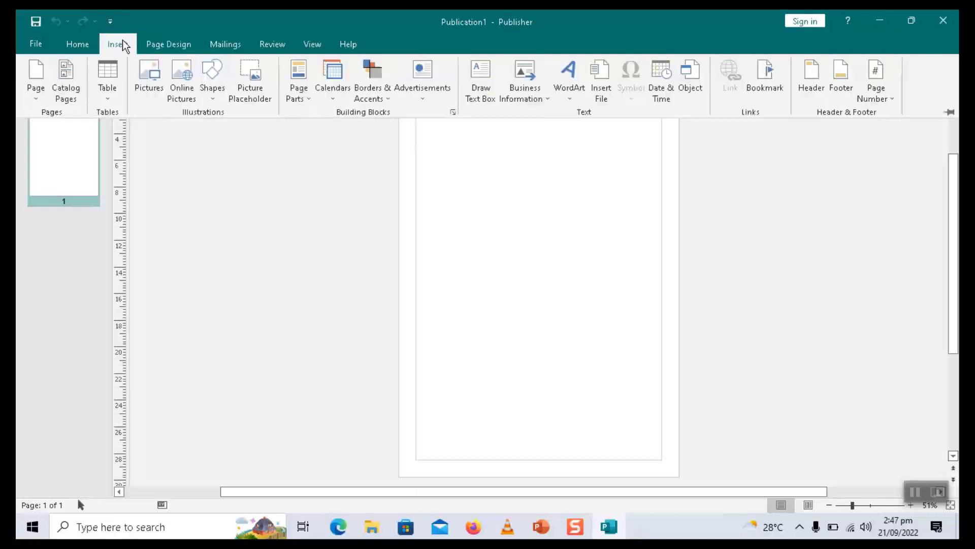
click(161, 47)
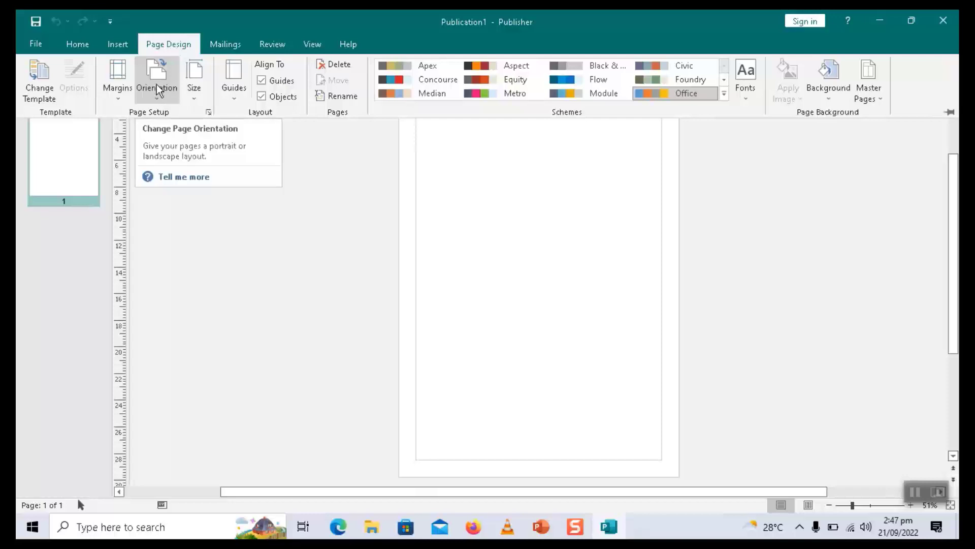
click(158, 101)
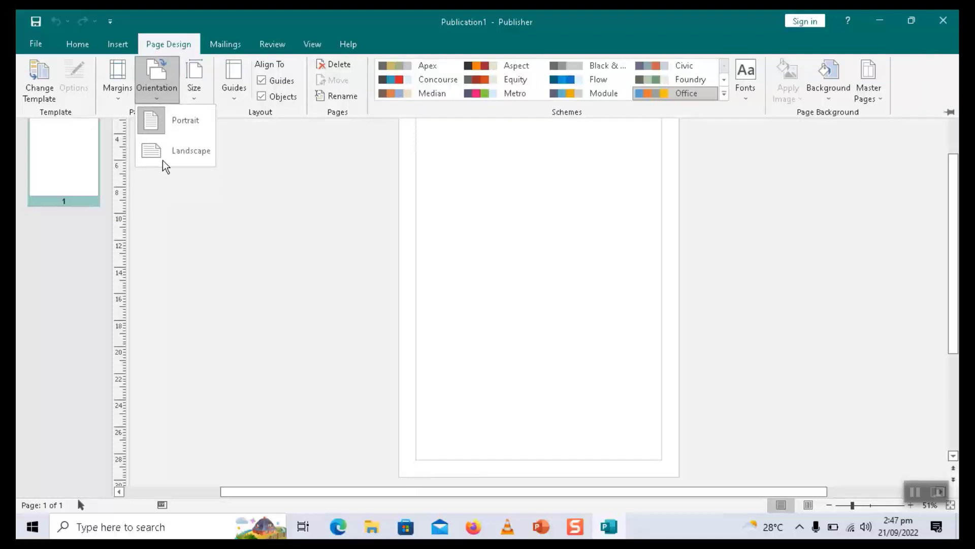
click(516, 314)
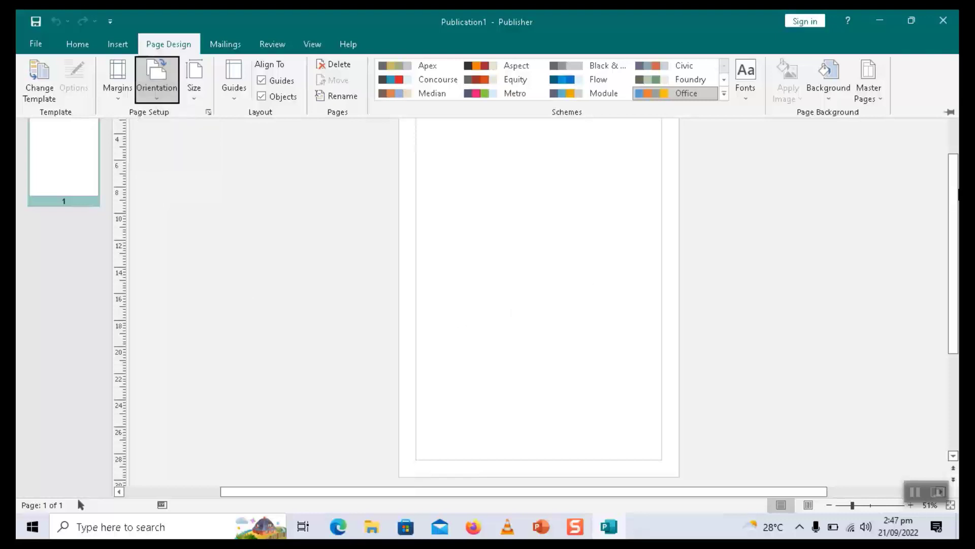
click(956, 142)
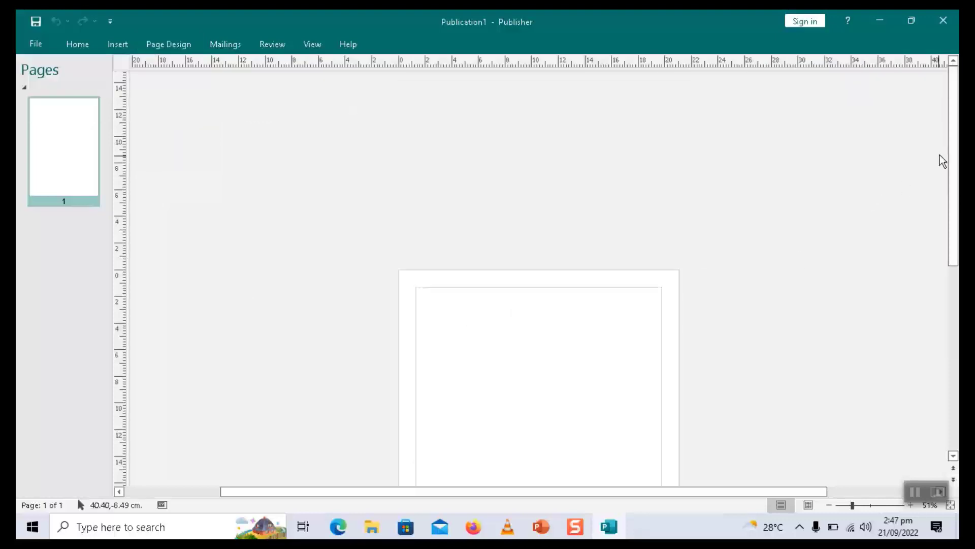
drag(954, 161, 954, 187)
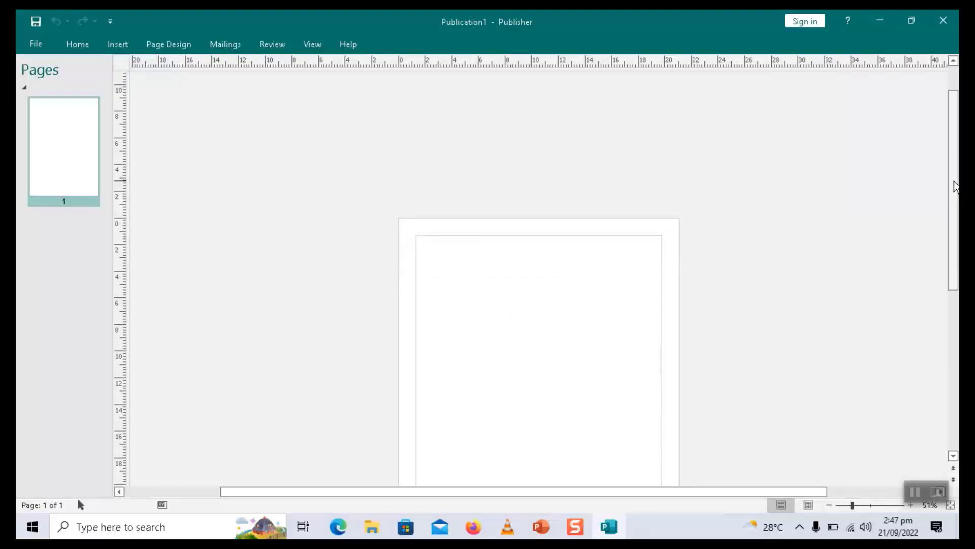
Change the page orientation of the blank publication to Landscape.
click(150, 50)
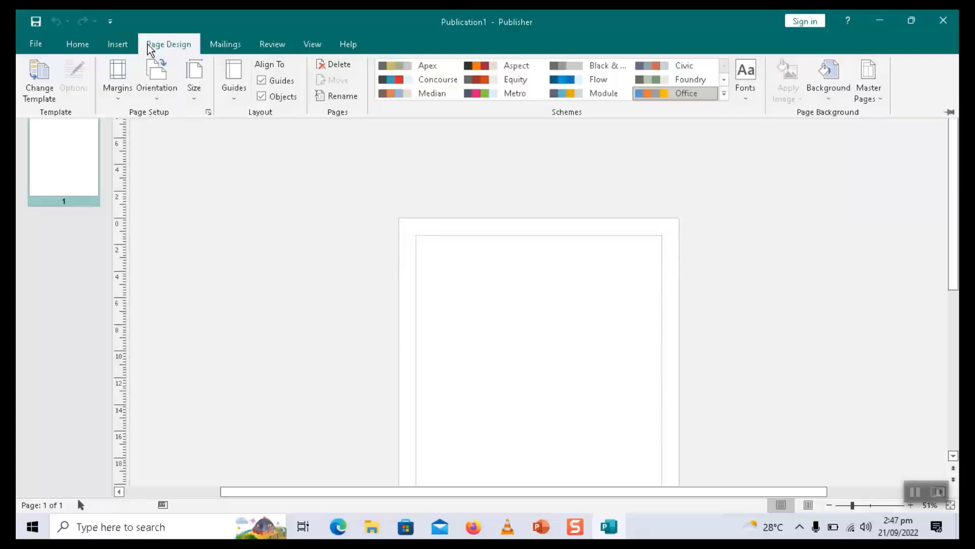
click(153, 97)
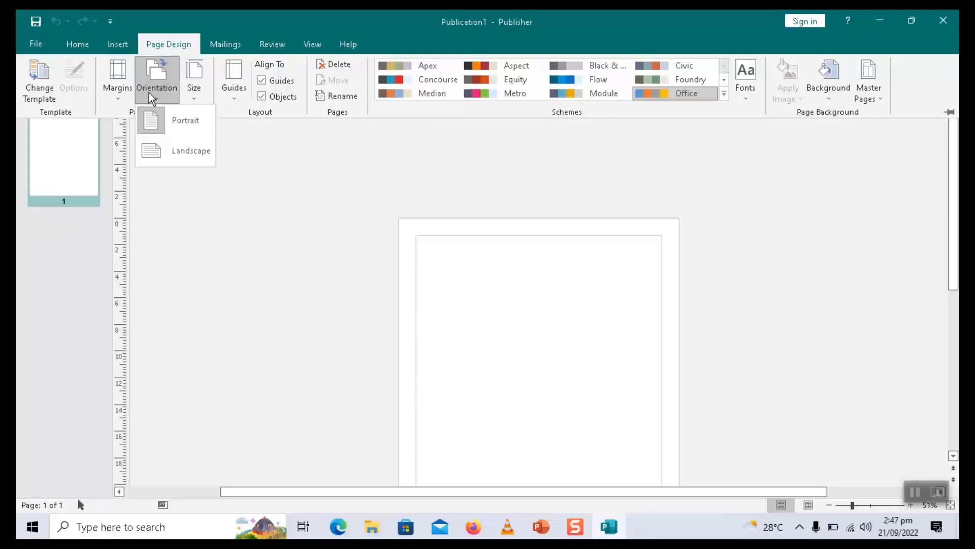
click(184, 155)
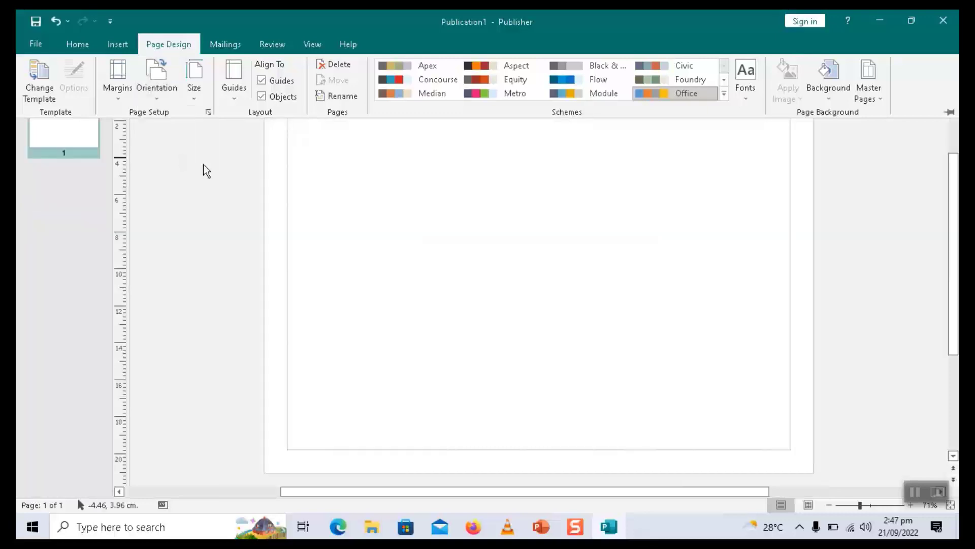
mouse_move(957, 308)
mouse_down()
mouse_move(950, 275)
mouse_move(957, 292)
mouse_up()
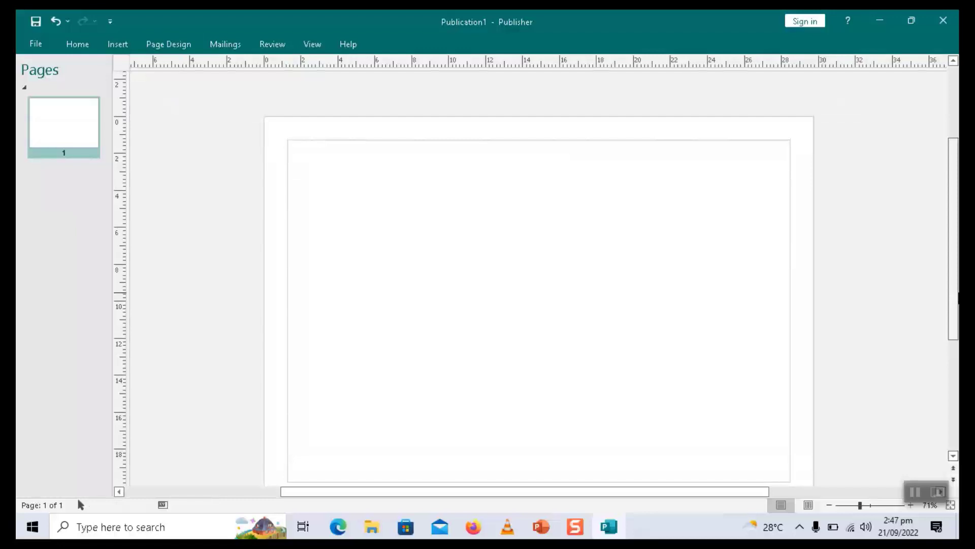
drag(958, 293, 958, 304)
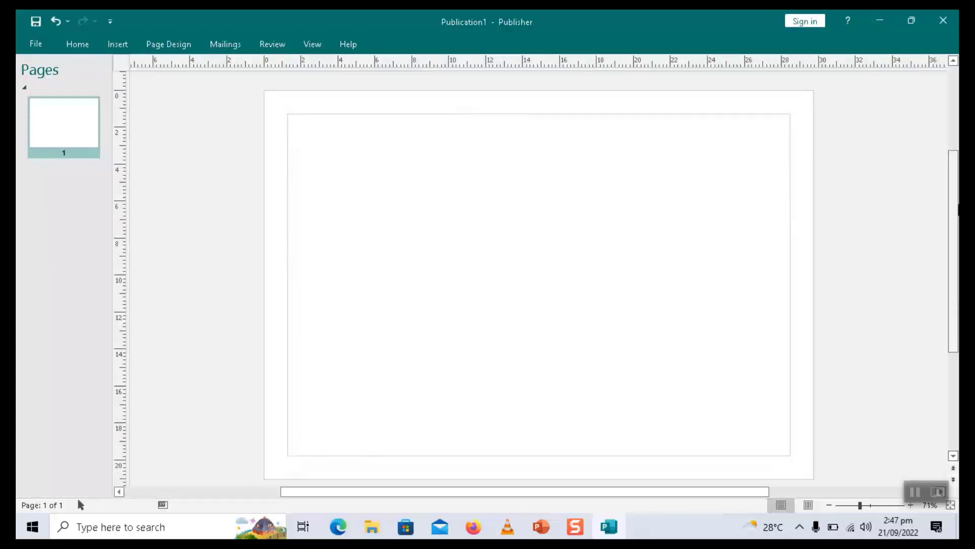
Insert the picture 0bc1232df33643ba8a2b9ae5a0f1825f from the computer's Pictures folder into the publication.
click(955, 113)
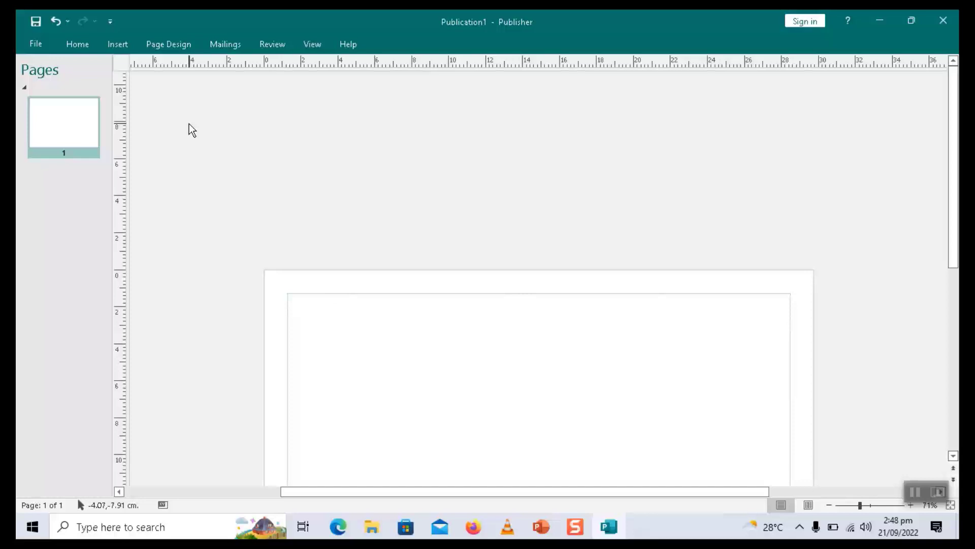
click(118, 44)
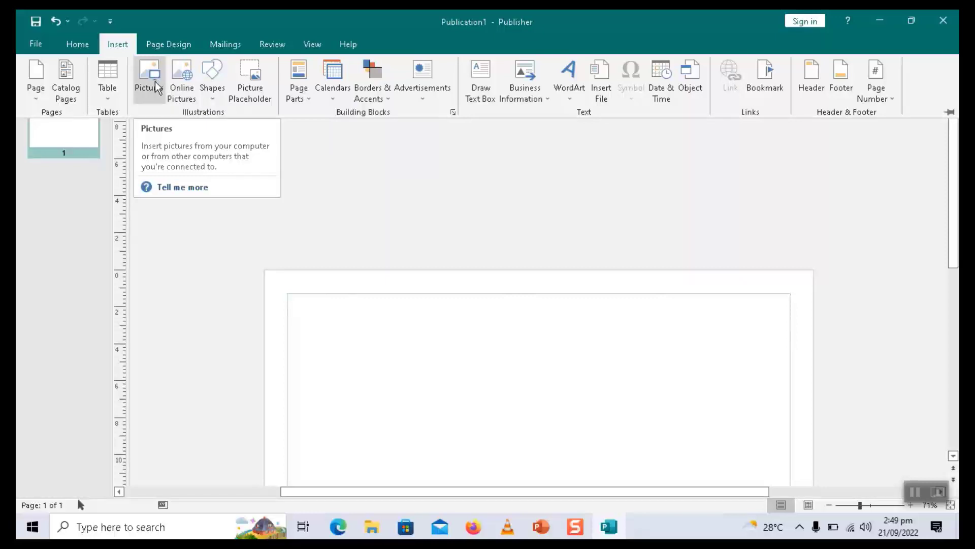
key(ctrl+F1)
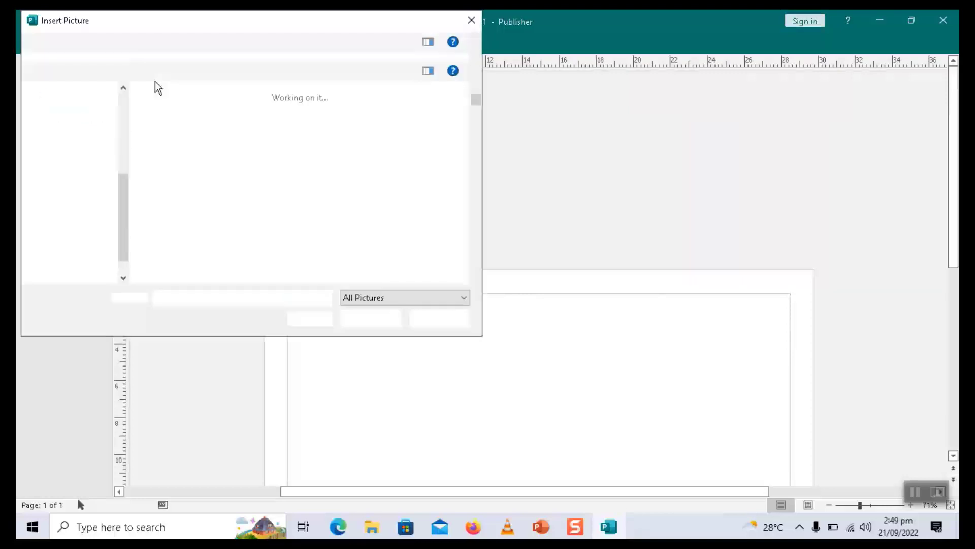
drag(224, 24, 387, 62)
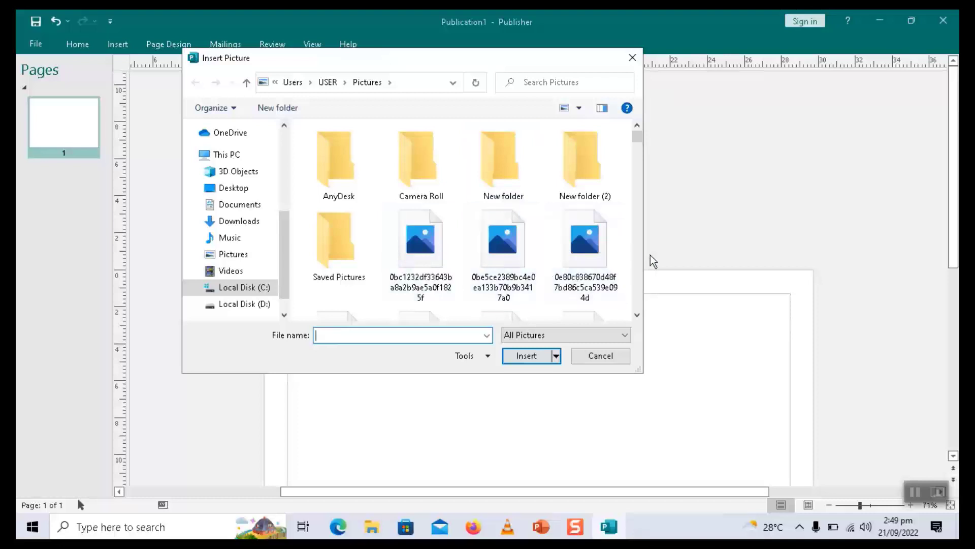
scroll(638, 279, down, 5)
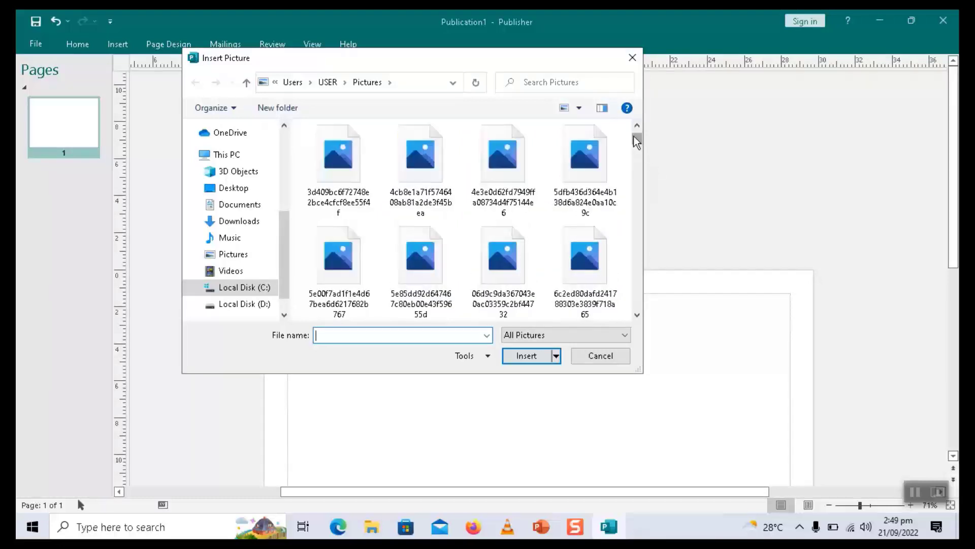
drag(636, 142, 637, 127)
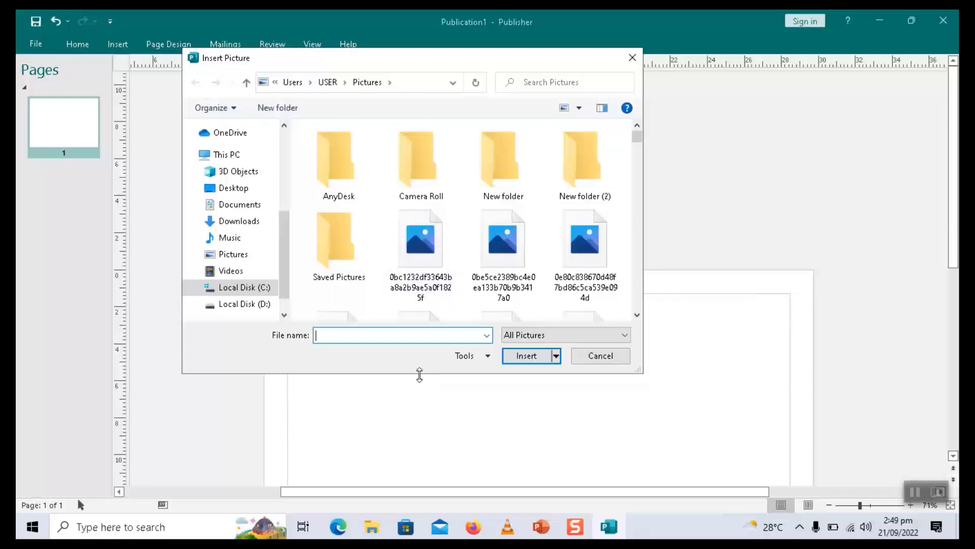
click(425, 269)
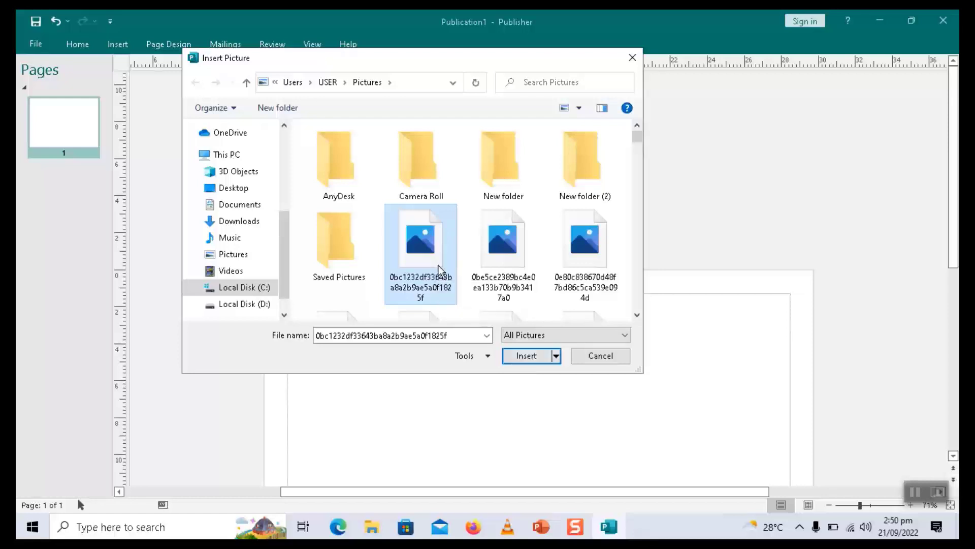
click(526, 355)
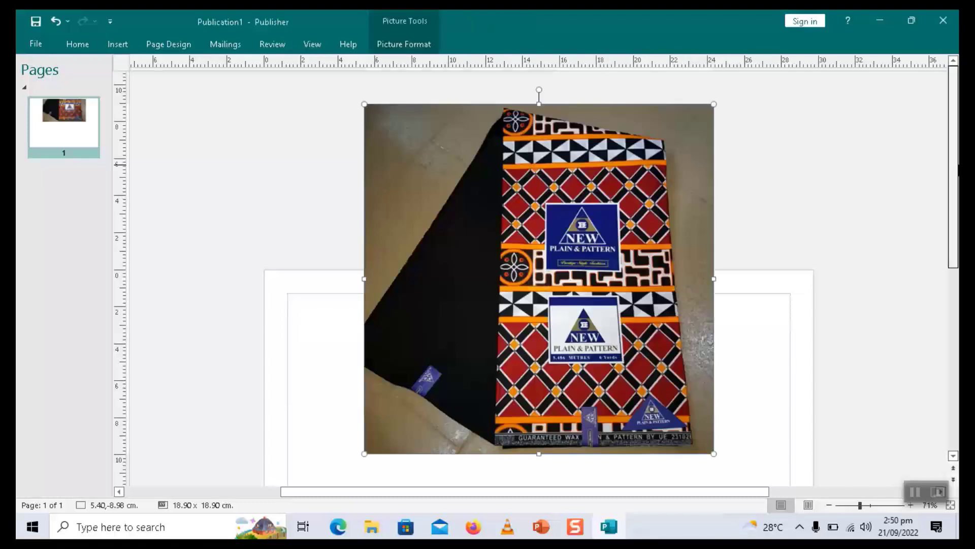
Move the inserted fabric picture down onto the page, to about 5.70, 1.69 cm.
mouse_move(953, 159)
mouse_down()
mouse_move(953, 208)
mouse_move(950, 152)
mouse_up()
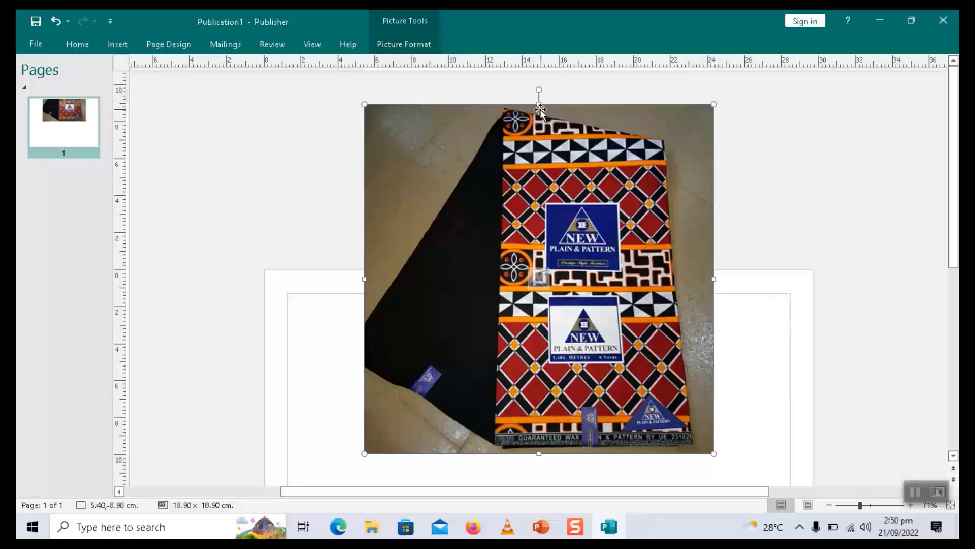
drag(519, 111, 532, 307)
scroll(531, 308, down, 5)
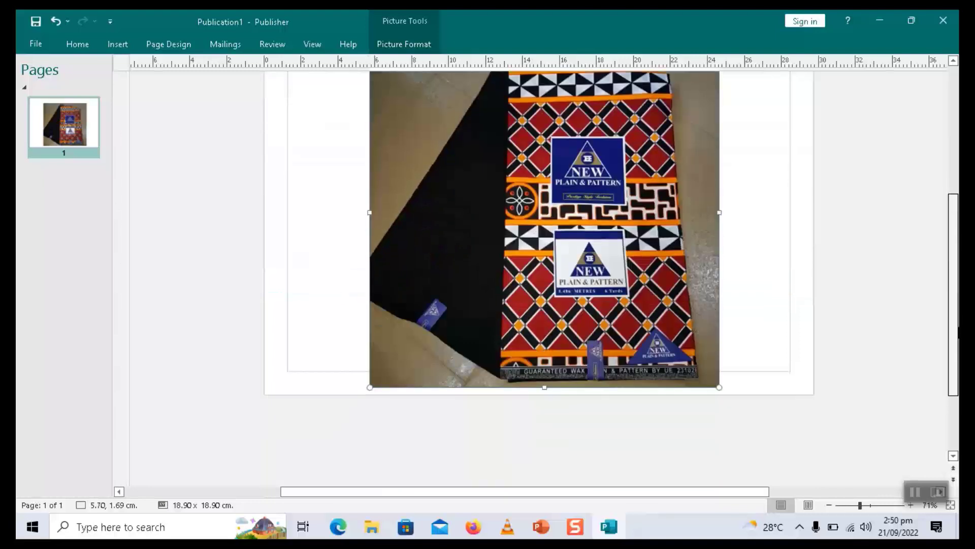
scroll(538, 274, up, 3)
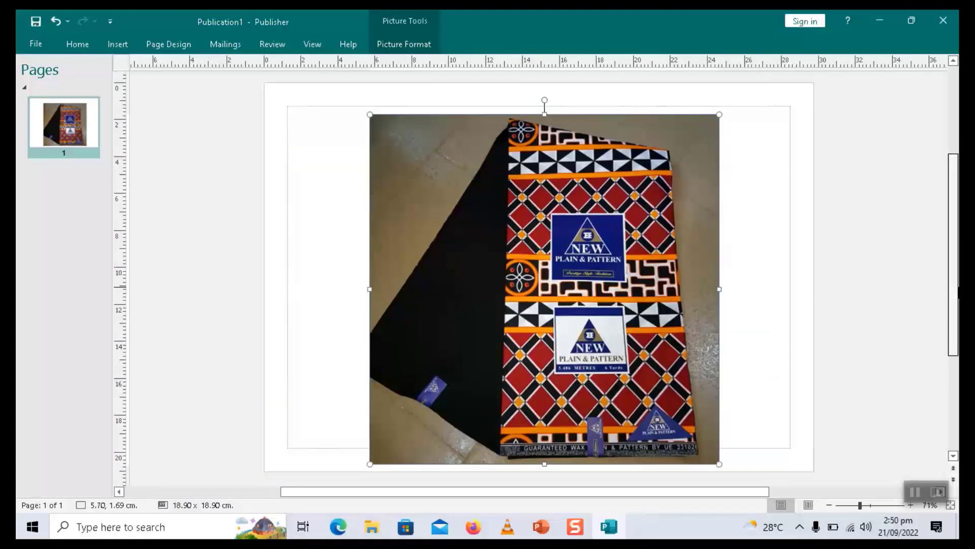
scroll(905, 305, down, 1)
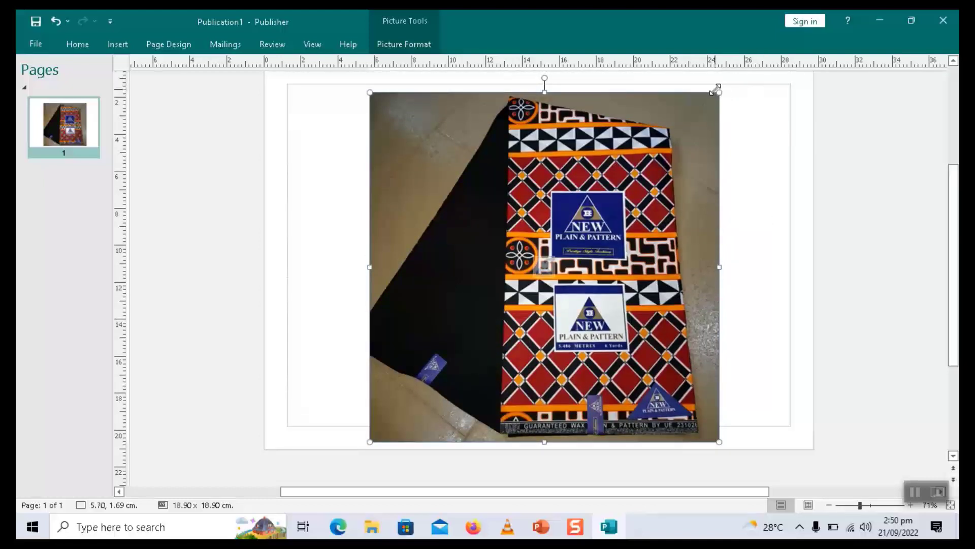
Shrink the fabric picture proportionally to about 16.32 x 16.32 cm and move it within the margins to about 6.48, 1.91 cm.
drag(716, 90, 667, 162)
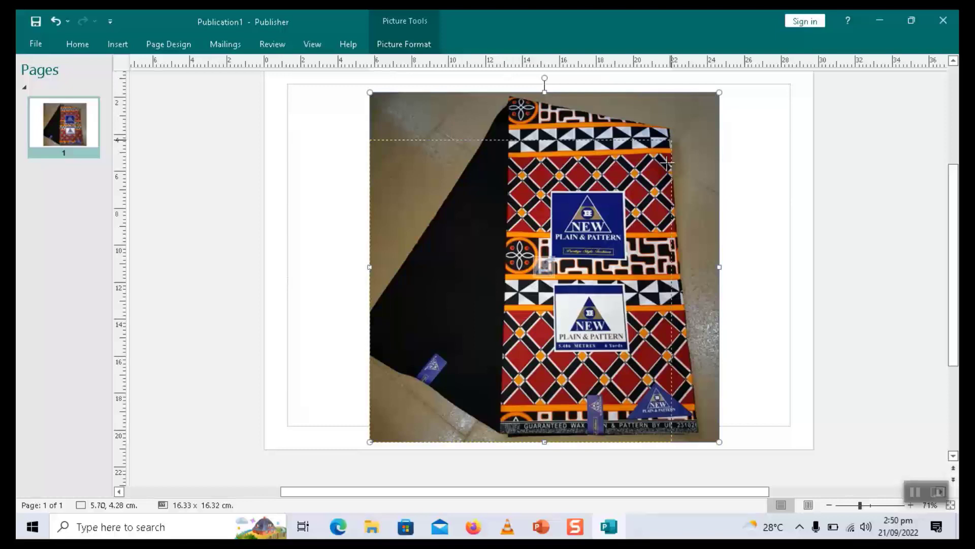
drag(667, 163, 667, 164)
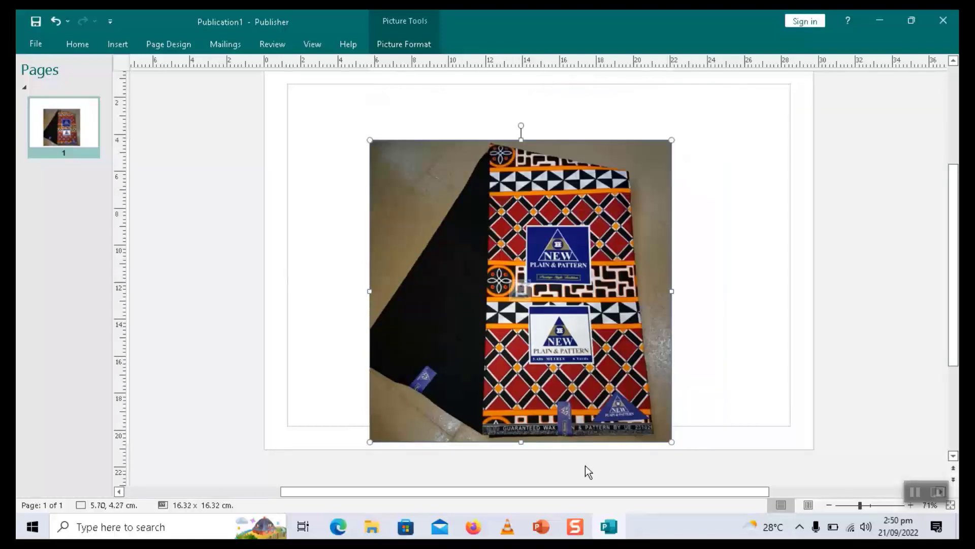
drag(525, 440, 539, 399)
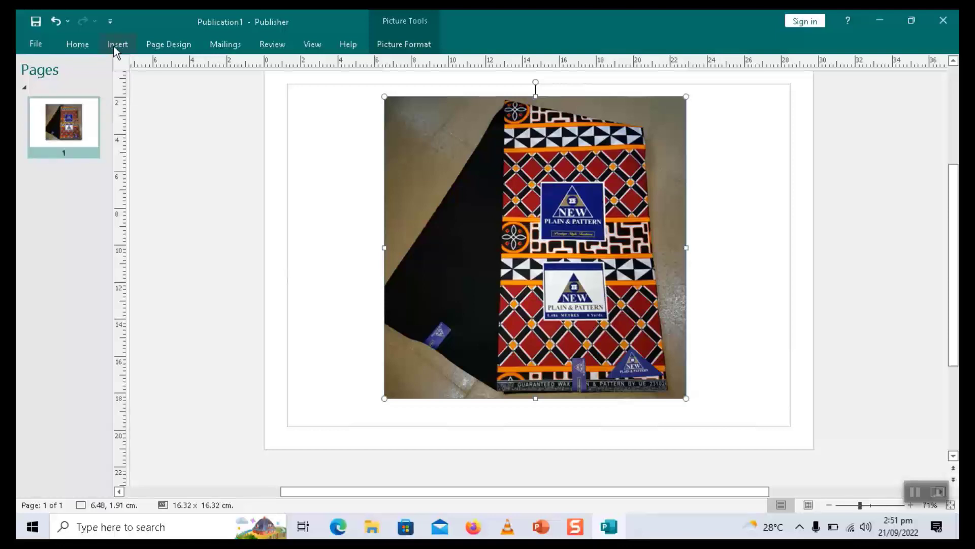
Insert a duplicate of page 1, including its fabric picture, as a second page of the publication.
right_click(63, 126)
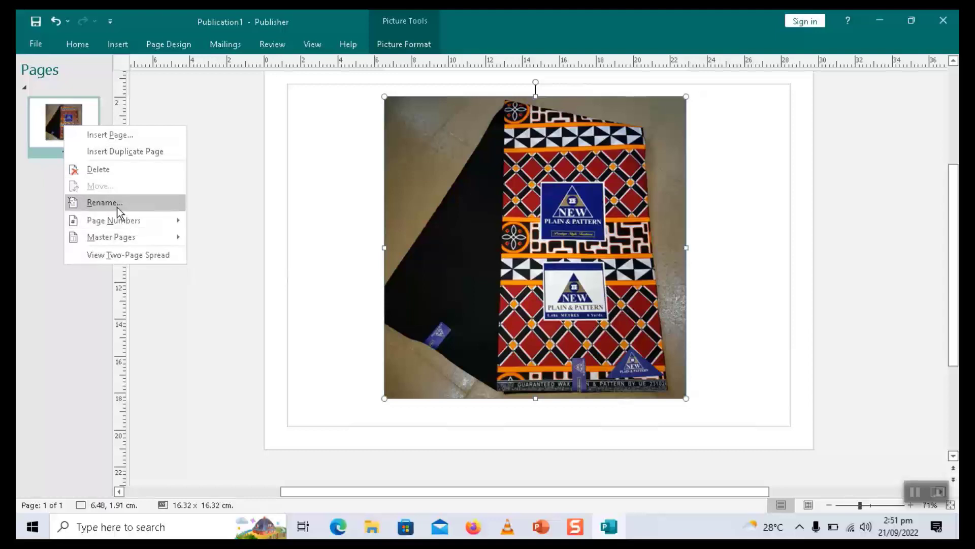
click(155, 152)
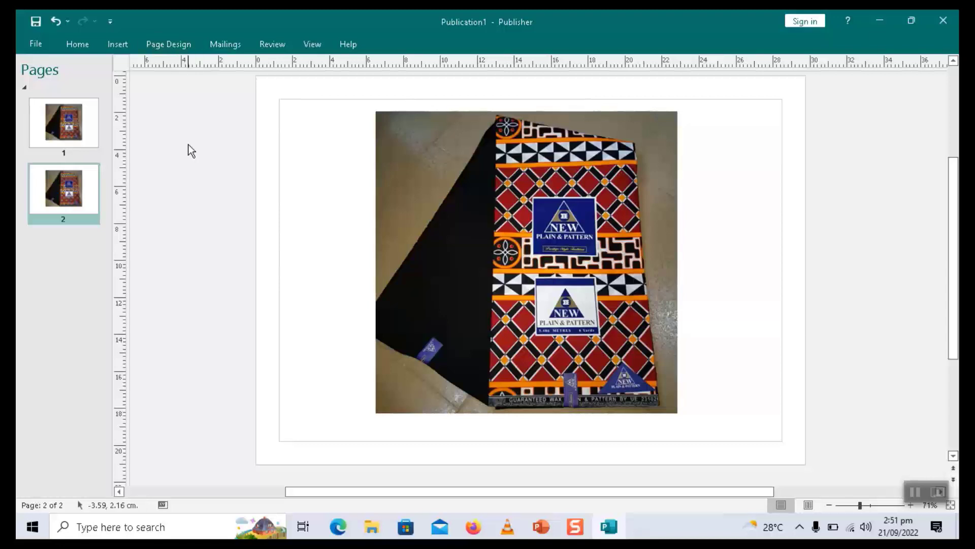
Open the online picture search for page 2, look through the image categories and search Bing for "coffee".
click(121, 48)
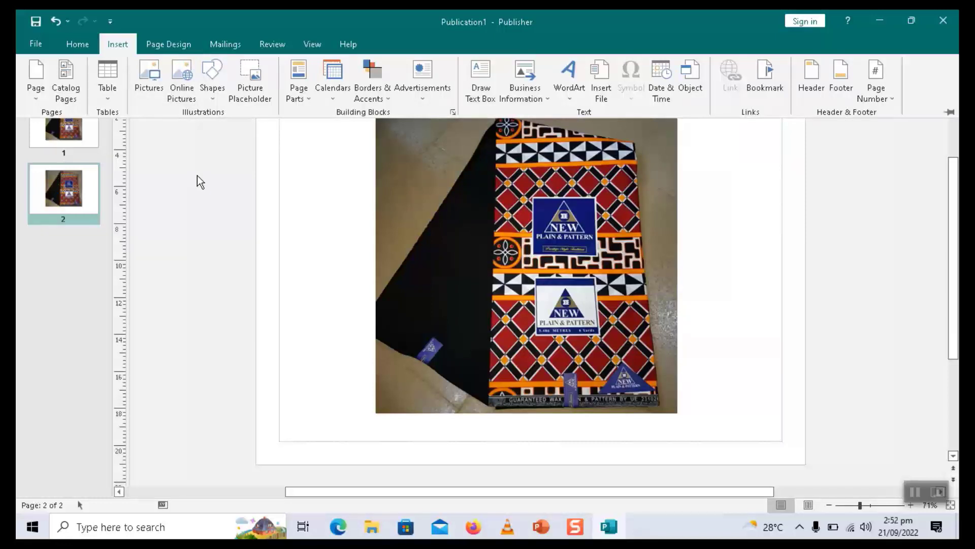
click(184, 85)
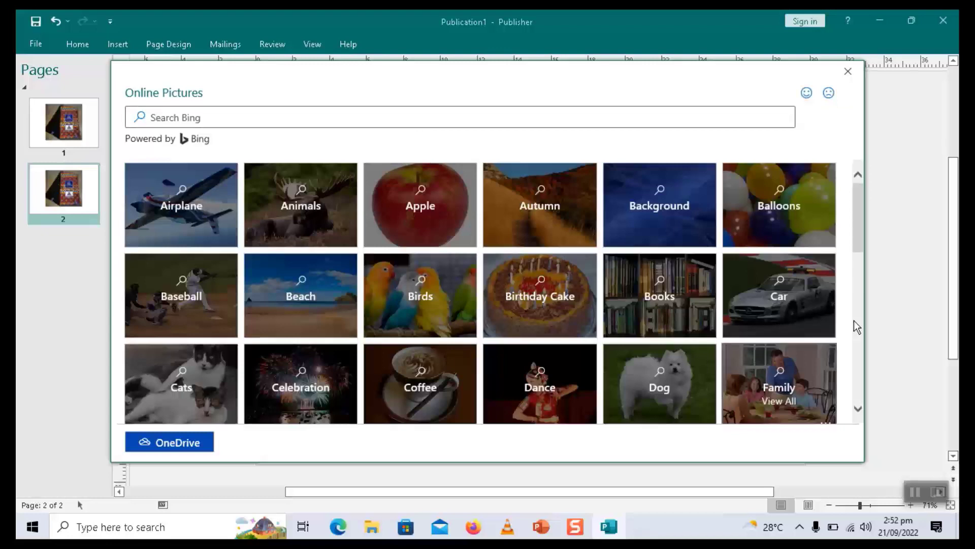
drag(858, 231, 875, 422)
drag(877, 389, 854, 214)
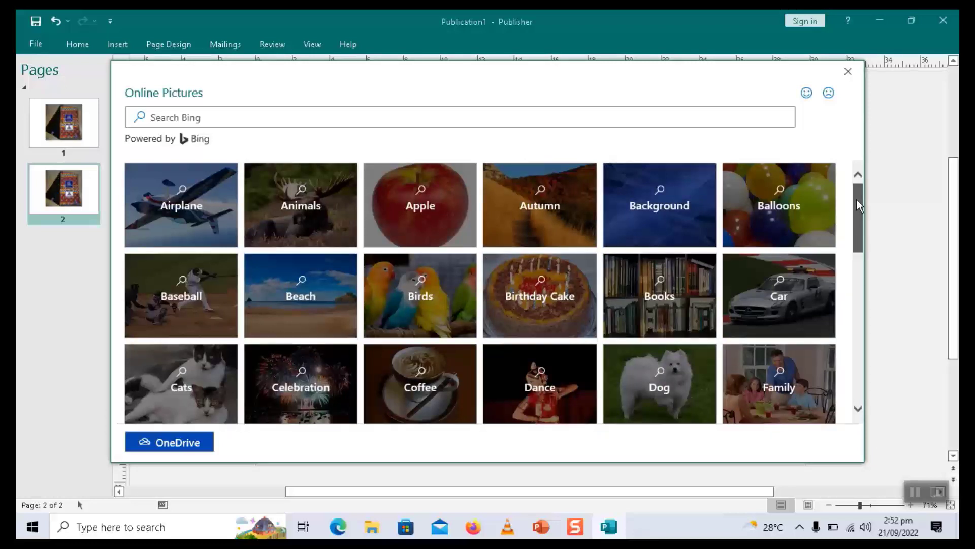
click(263, 114)
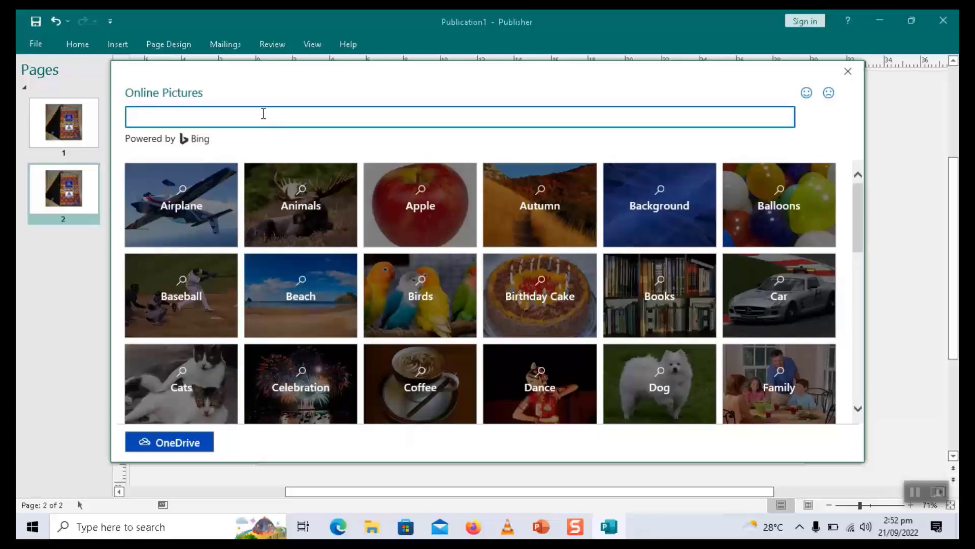
text(coffee)
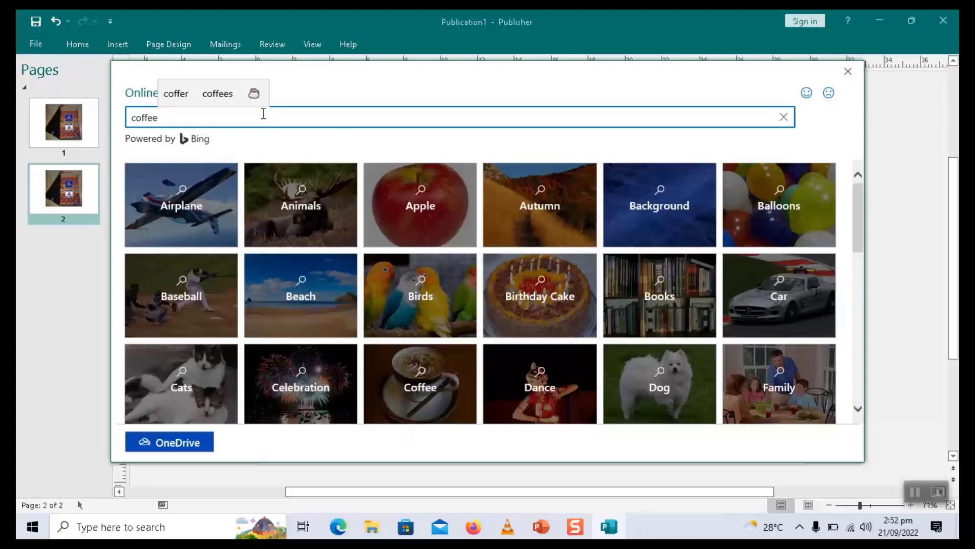
key(Return)
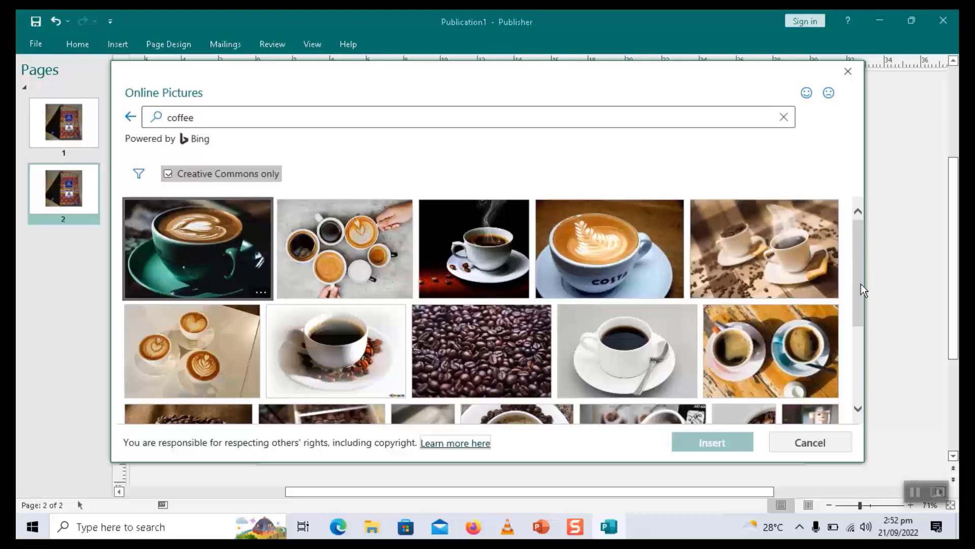
Insert the Costa latte cup picture from the coffee results into page 2, and minimize the publication window.
drag(861, 286, 858, 264)
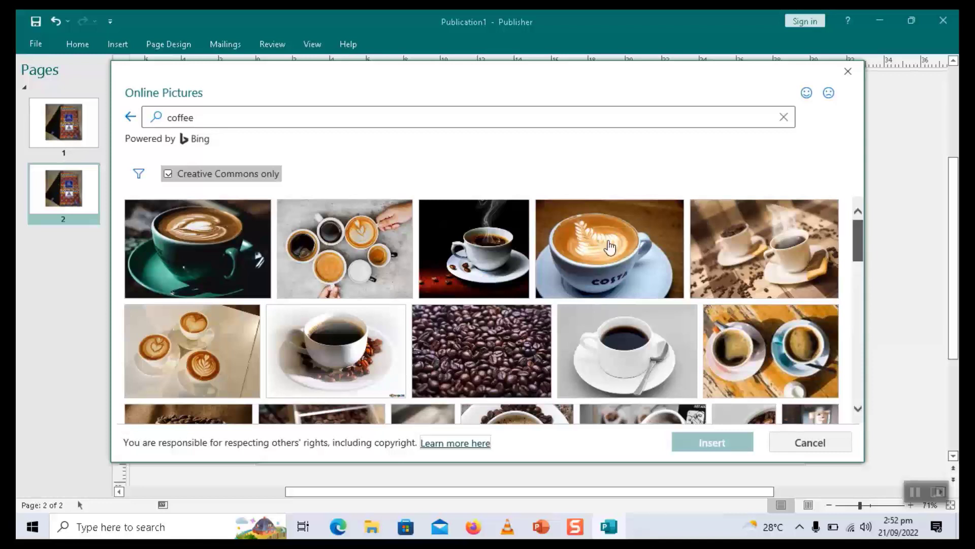
click(563, 229)
double_click(562, 226)
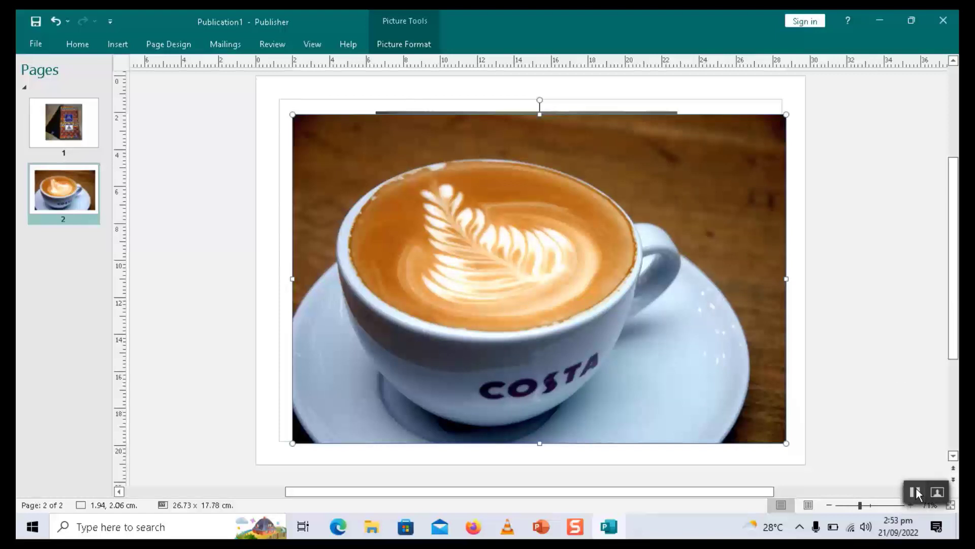
click(880, 21)
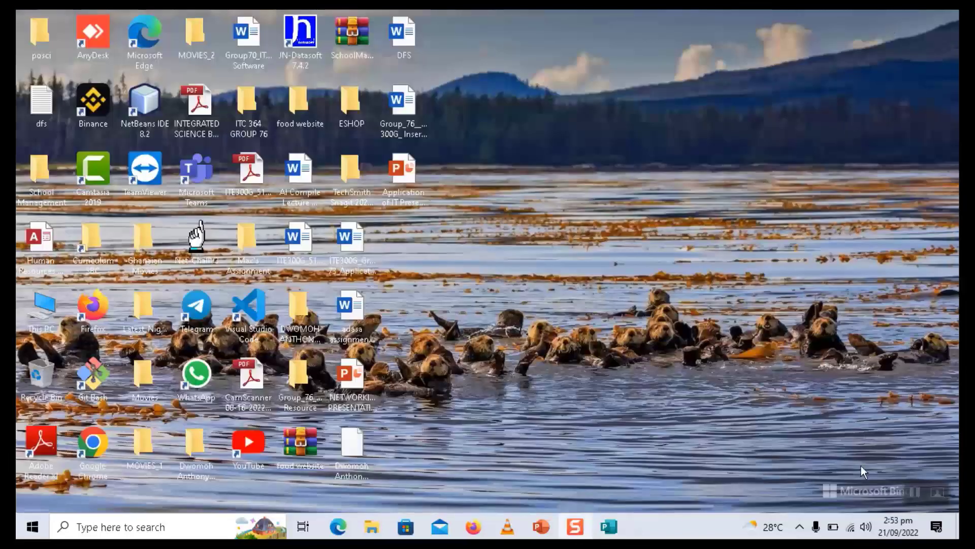